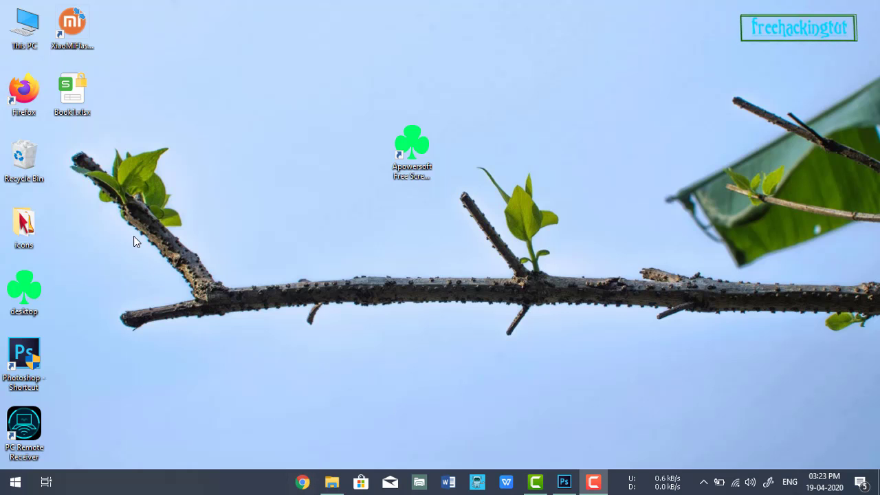
Launch Chrome with Win+1 to get a new window on a blank New Tab page.
key("super+1")
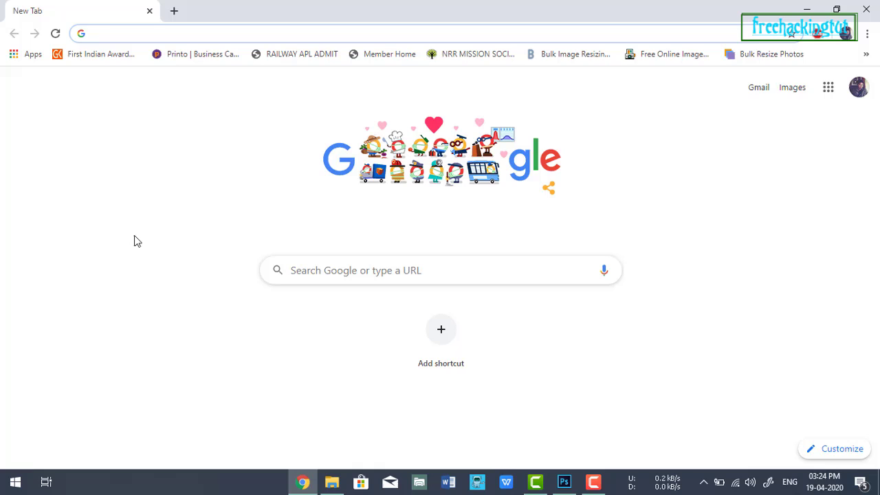
Go to brusheezy.com and scroll through its Popular New Graphics brush packs.
type("br")
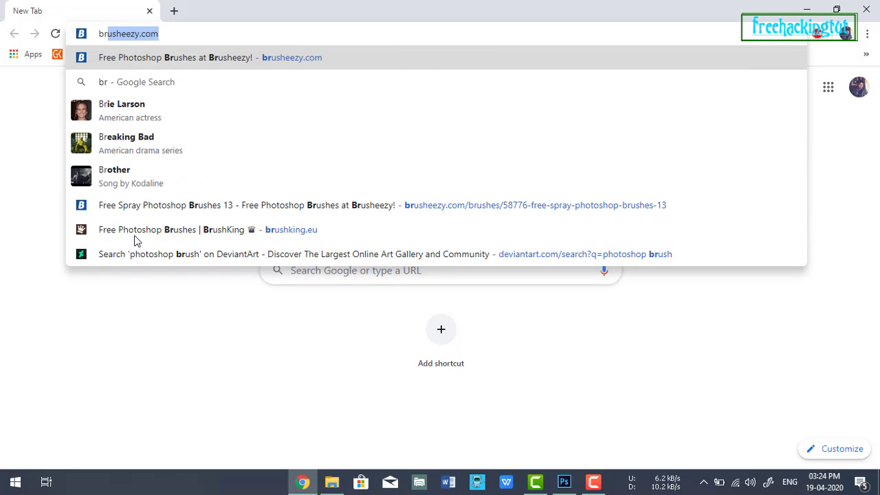
key("BackSpace")
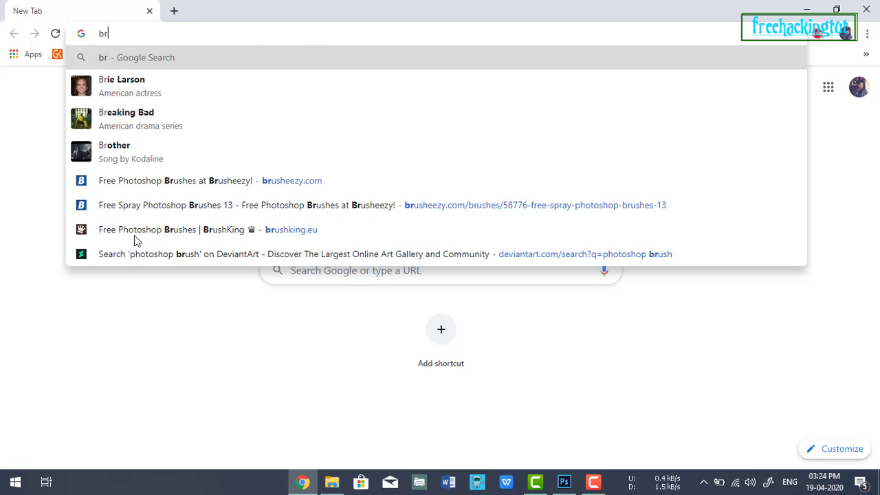
type("u")
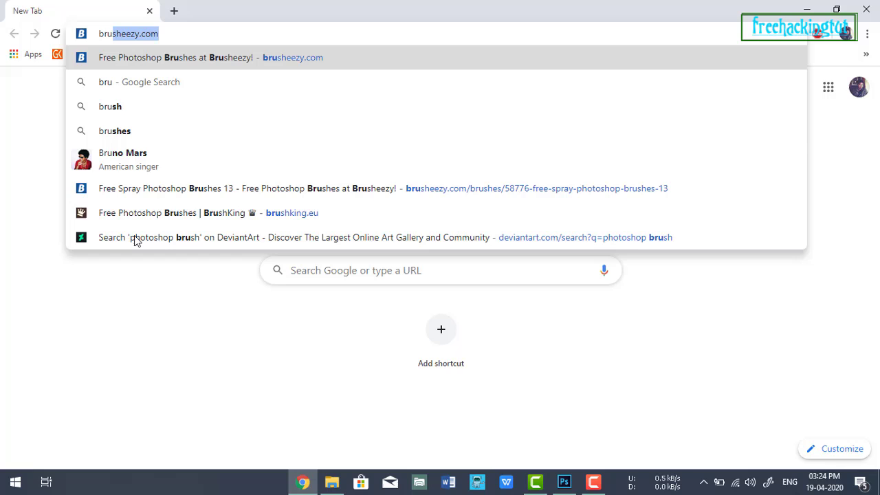
key("Return")
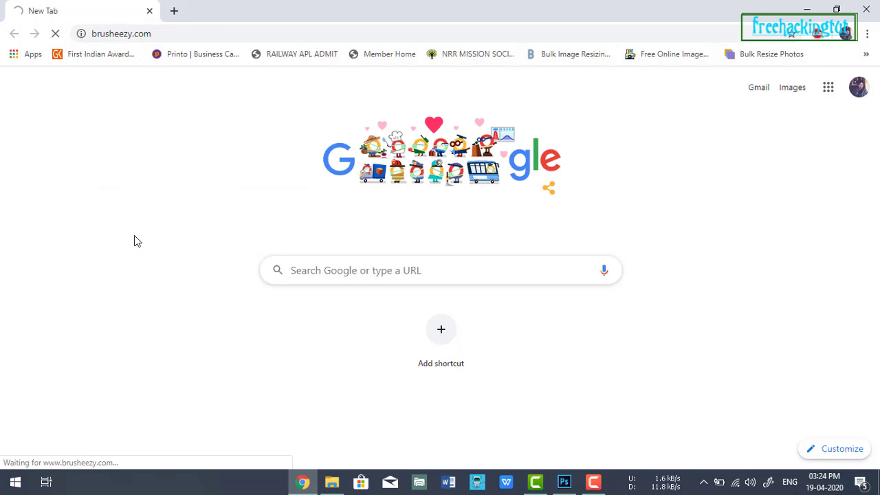
scroll(411, 306, "down", 4)
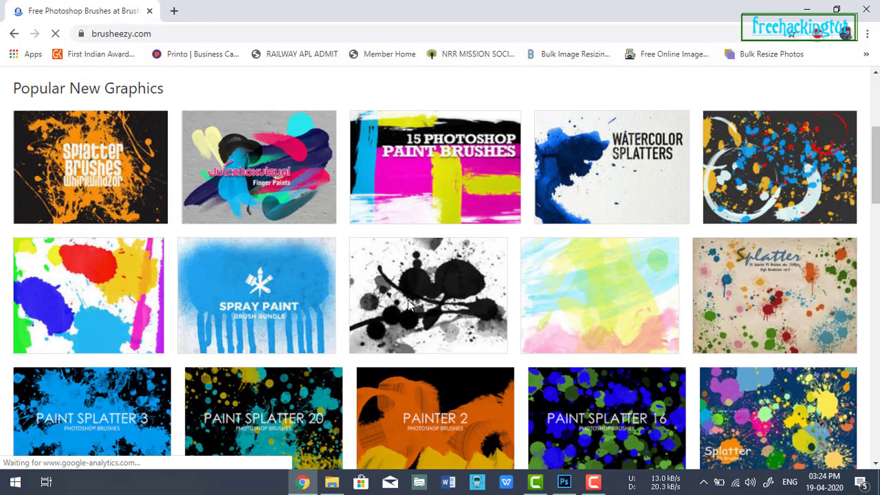
scroll(474, 354, "down", 2)
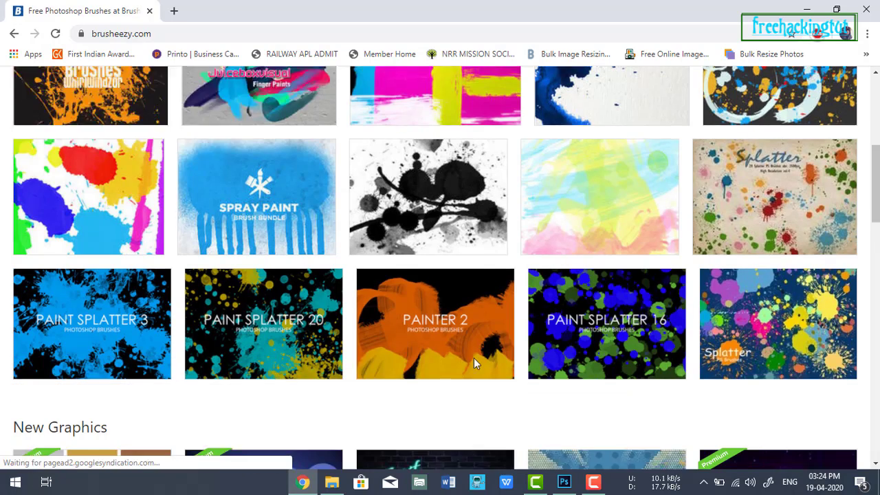
scroll(474, 363, "down", 2)
In a new tab, search Google for deviantart and open the DeviantArt home page.
left_click(174, 11)
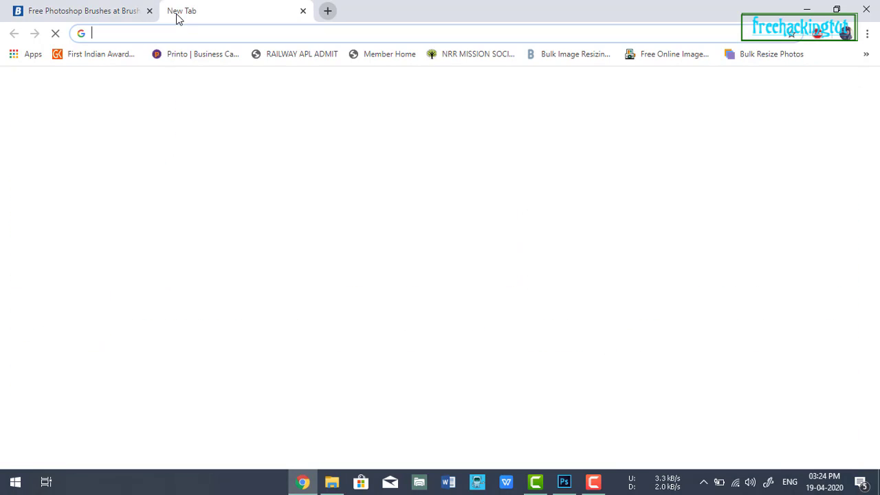
type("deviantart")
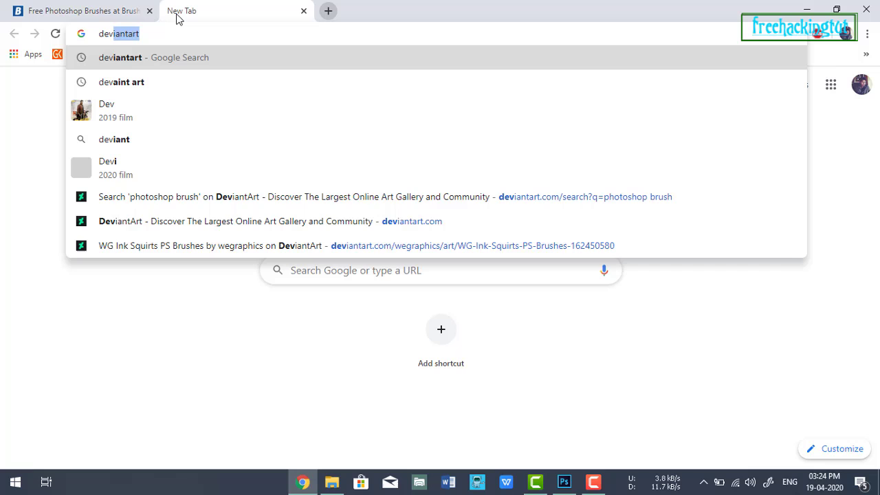
key("Return")
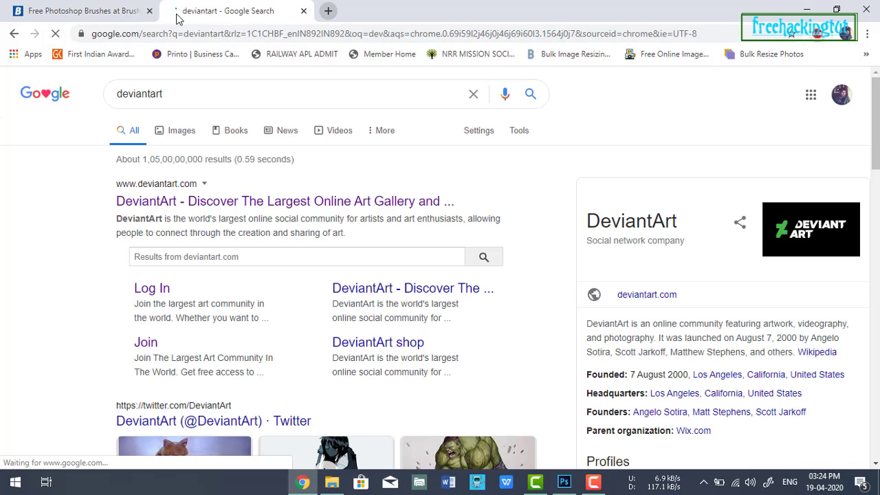
left_click(270, 206)
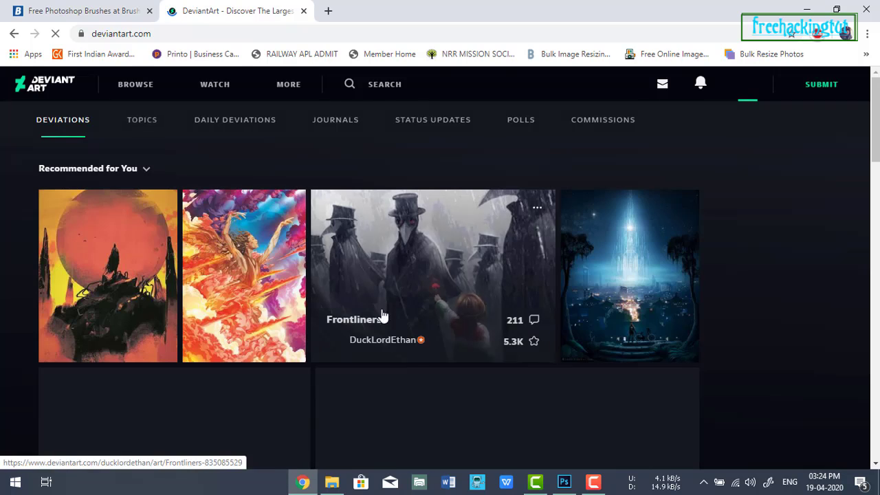
scroll(573, 291, "down", 6)
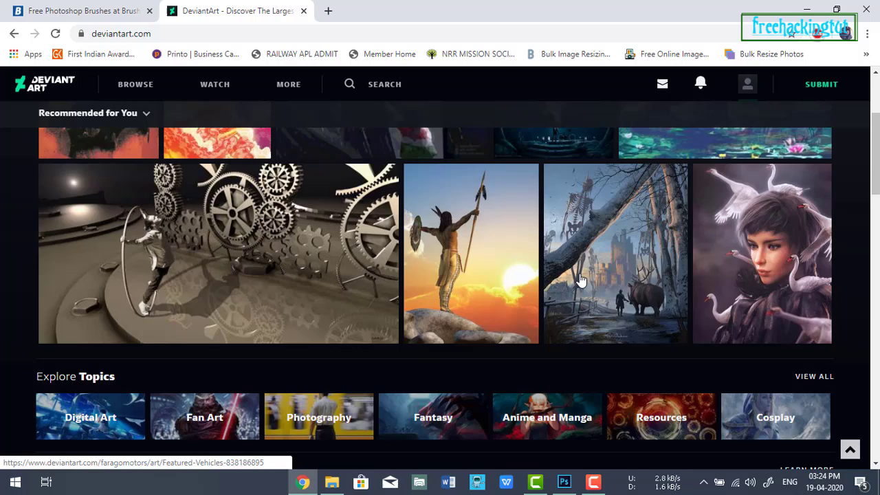
Search DeviantArt for 'water splash brush' and scroll through the results.
left_click(384, 84)
type("water spla")
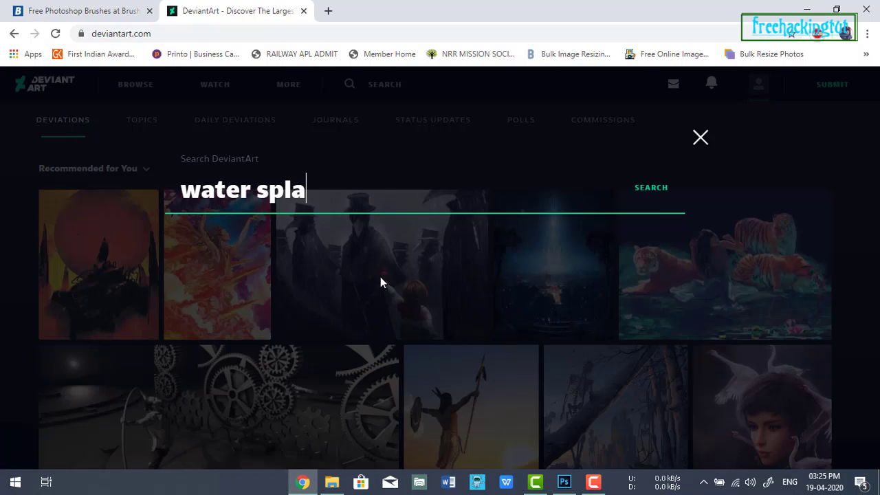
type("sh br")
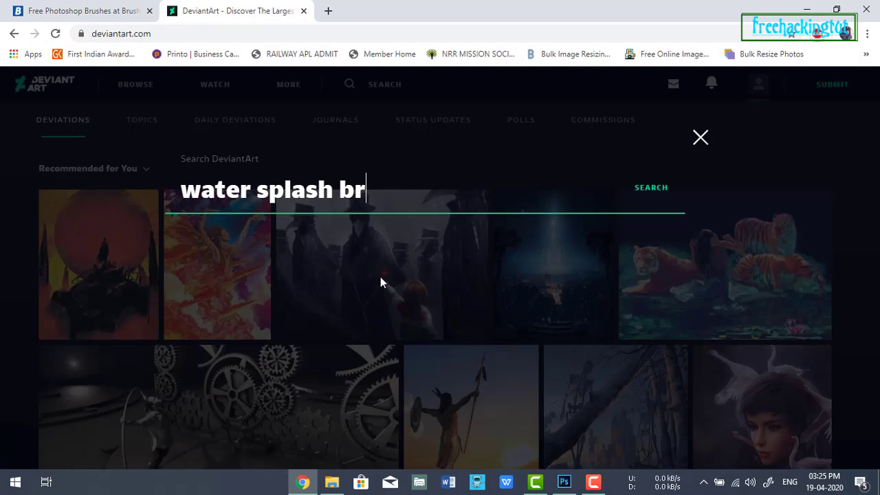
type("ush")
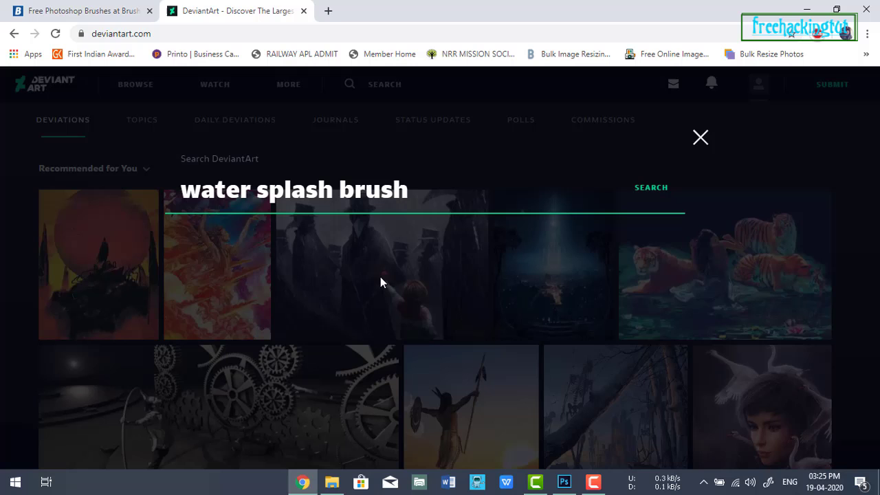
key("Return")
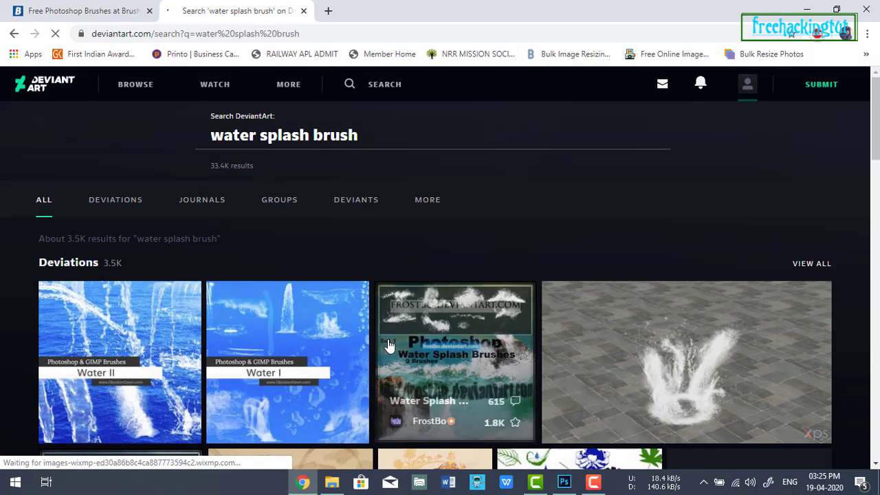
scroll(475, 340, "down", 4)
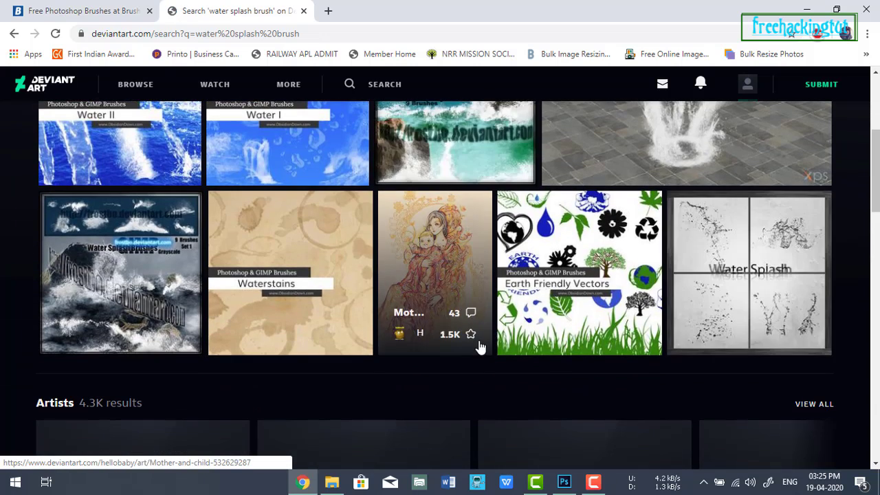
scroll(481, 347, "down", 2)
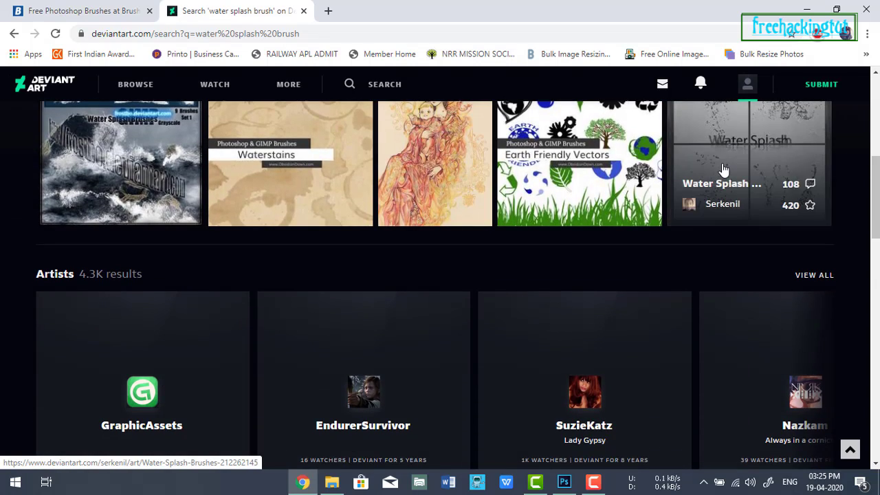
scroll(447, 392, "down", 4)
scroll(450, 391, "up", 2)
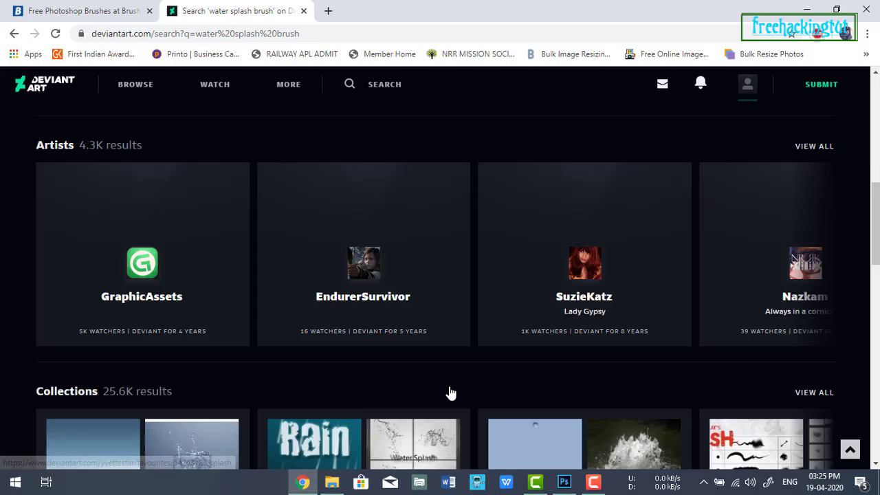
scroll(450, 392, "up", 7)
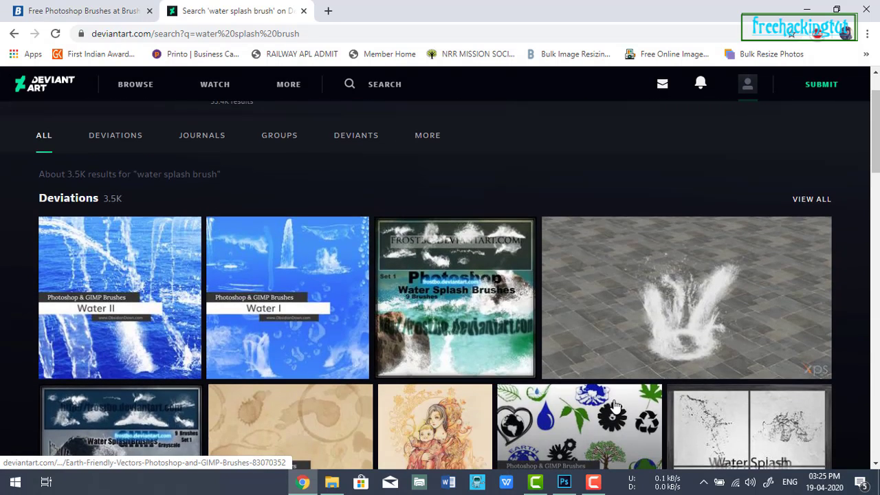
scroll(615, 406, "down", 3)
Download the Water Splash Brushes .abr file and bring up its download-shelf options.
left_click(694, 295)
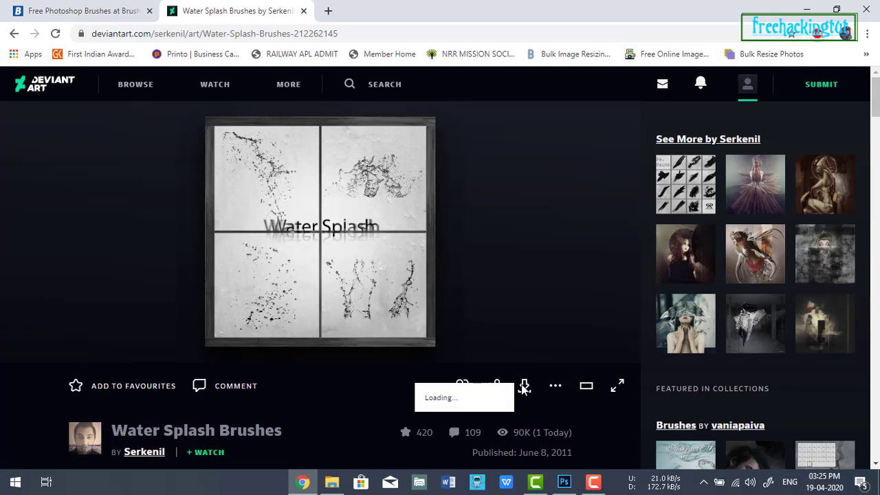
left_click(525, 388)
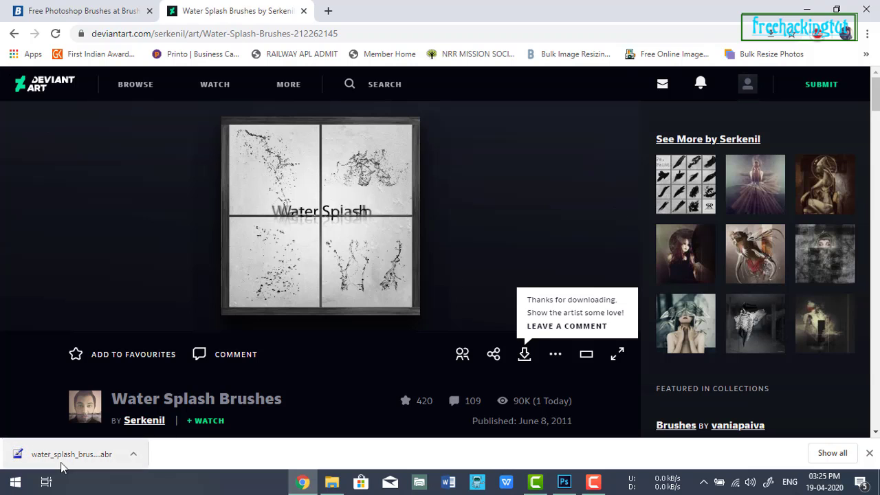
right_click(87, 450)
Copy the downloaded .abr file from Downloads, close the folder, and show the desktop.
left_click(96, 429)
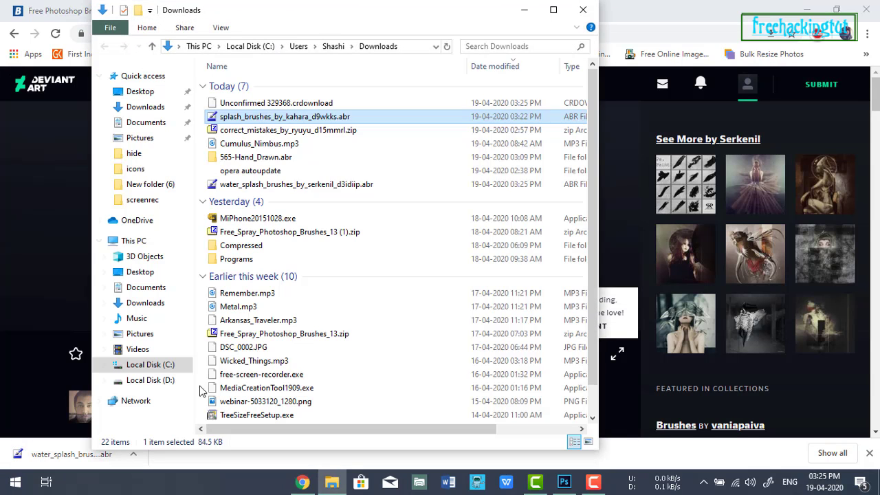
right_click(270, 193)
left_click(320, 392)
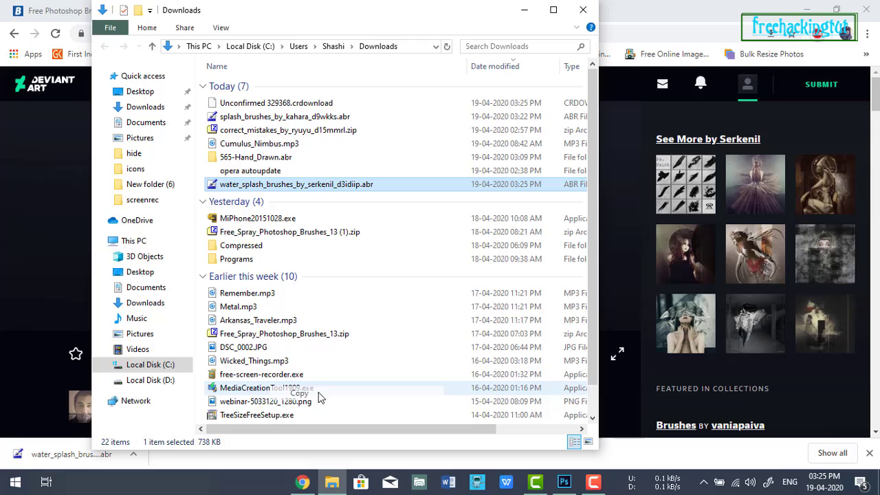
left_click(580, 21)
key("super+d")
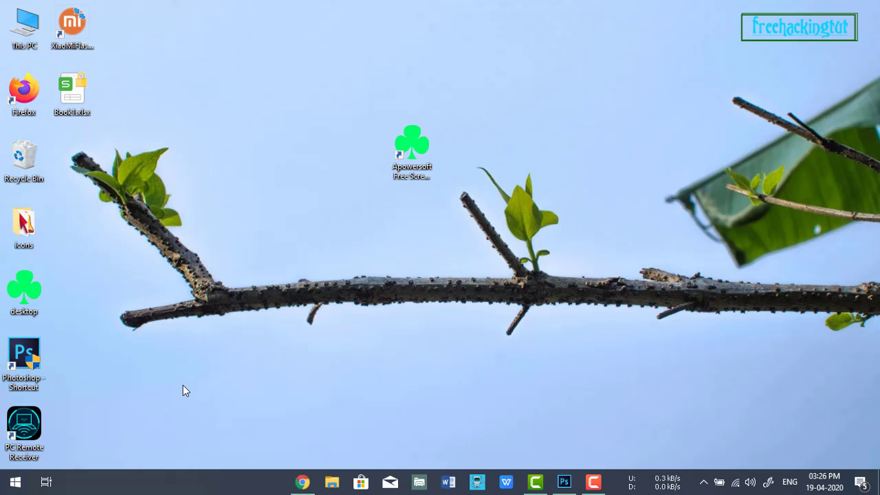
Open Photoshop's installation folder from its desktop shortcut, maximized.
right_click(19, 371)
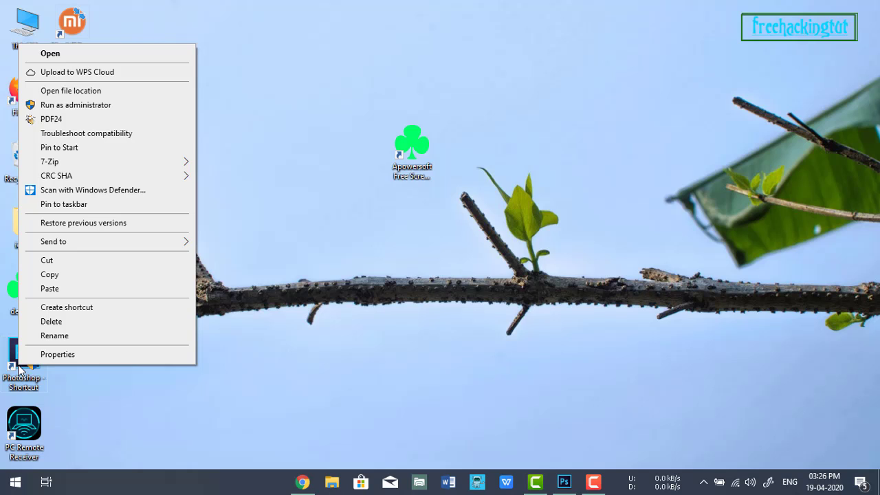
left_click(76, 91)
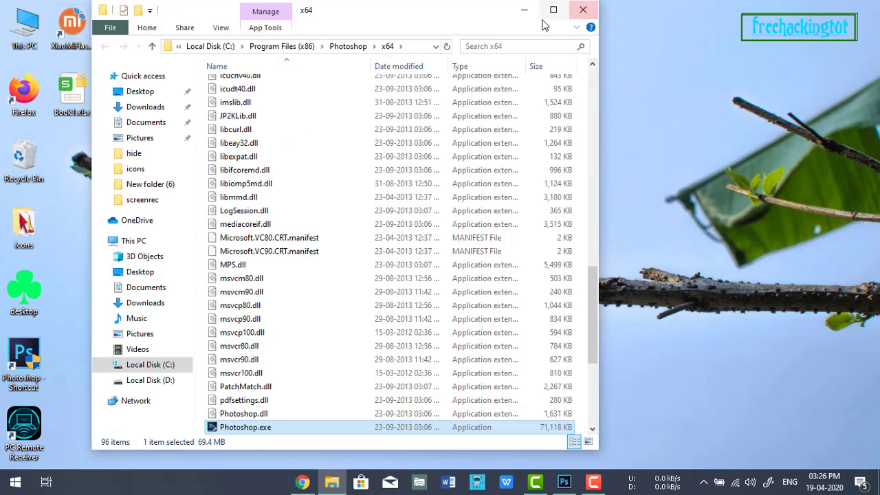
left_click(550, 12)
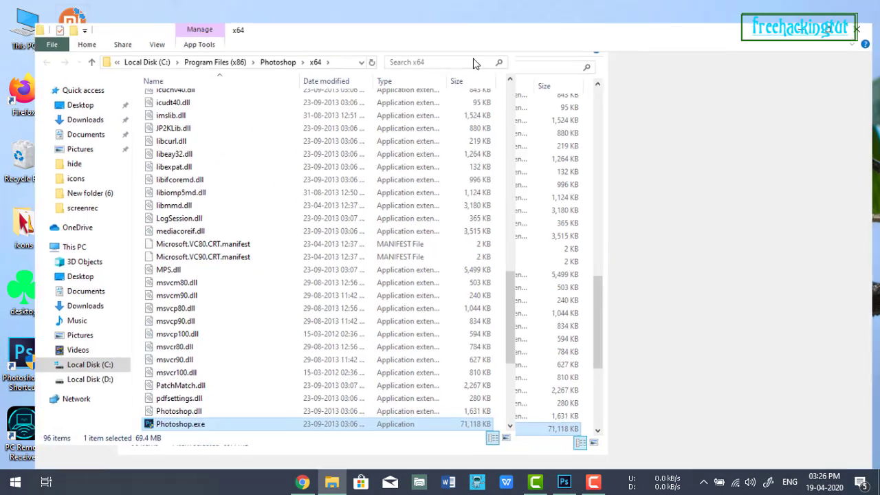
scroll(296, 310, "up", 12)
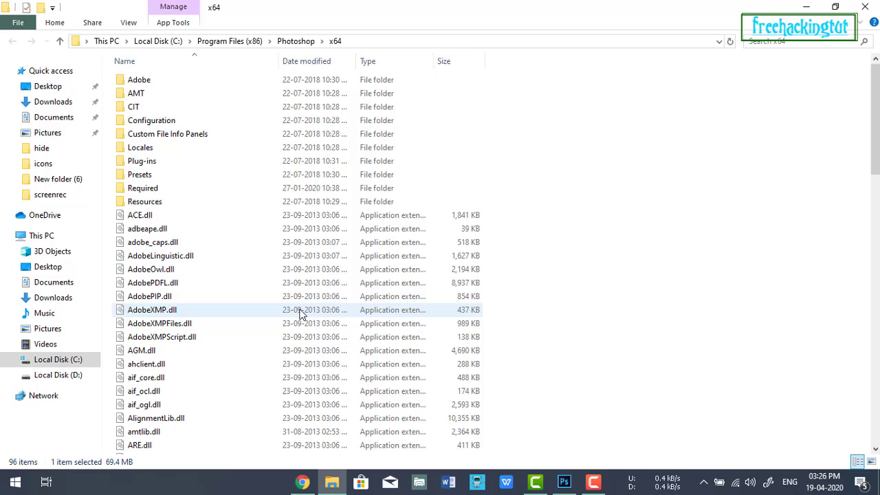
Paste the .abr file into Presets\Brushes, refresh the folder, and close Explorer.
double_click(146, 174)
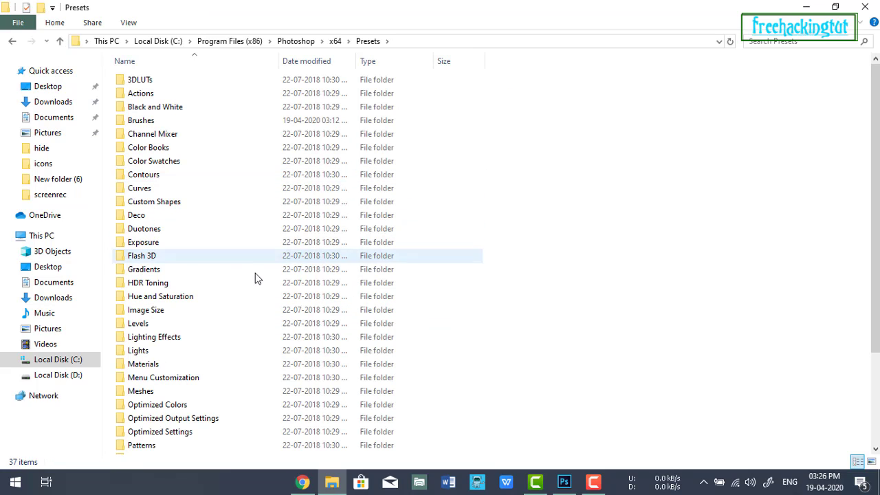
double_click(161, 122)
key("ctrl+v")
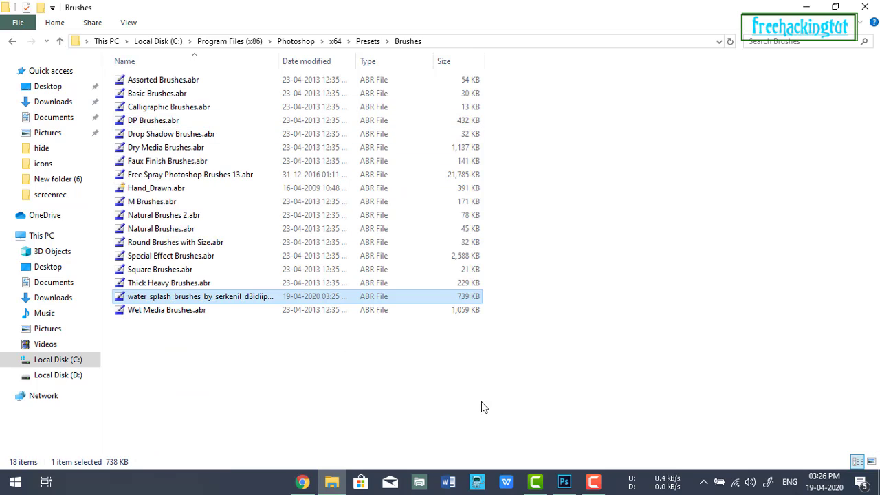
right_click(331, 430)
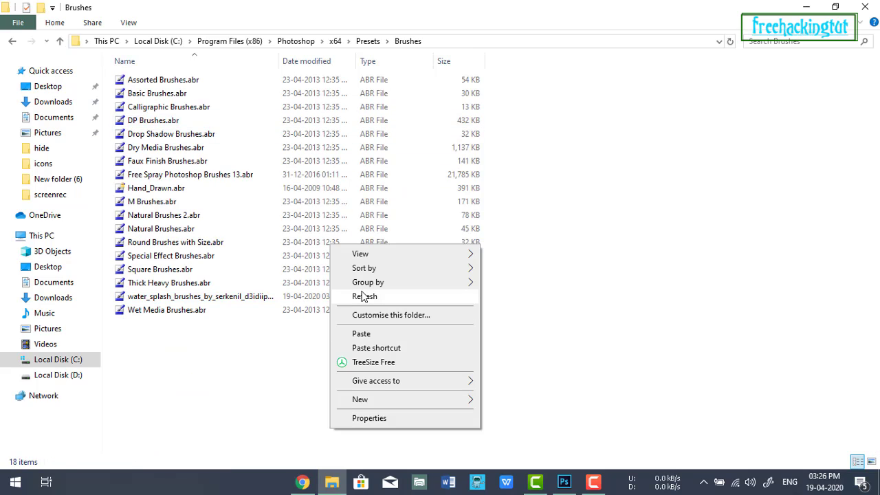
left_click(580, 308)
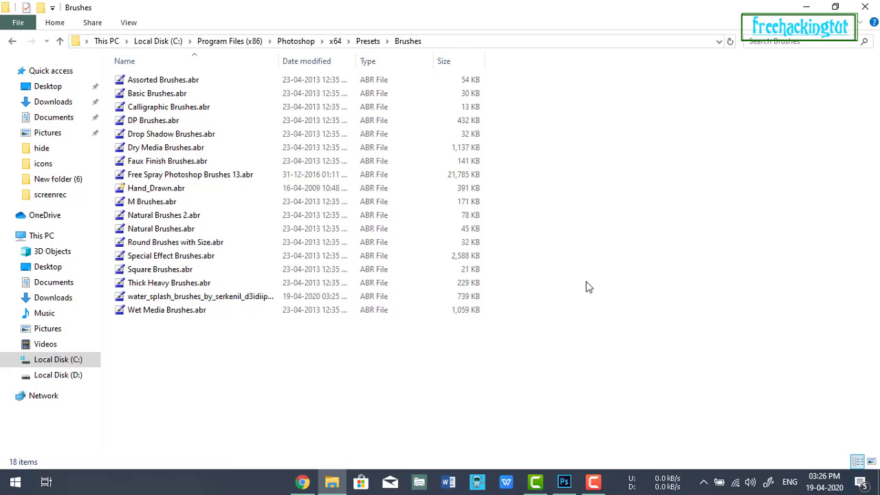
left_click(865, 7)
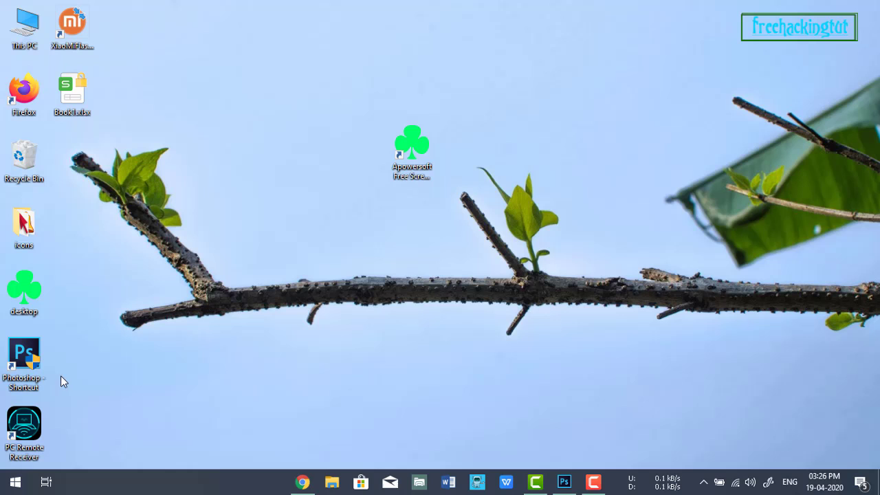
Launch Photoshop and close the Untitled-1 swirl document without saving.
double_click(29, 354)
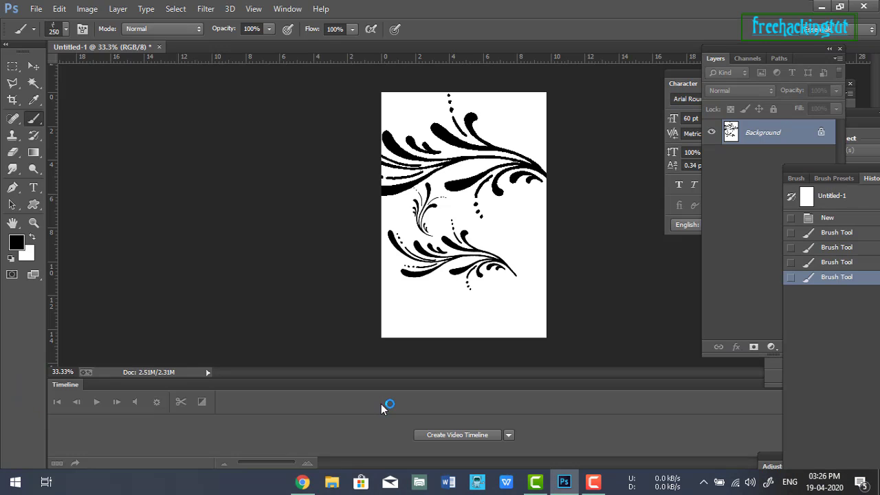
key("ctrl+w")
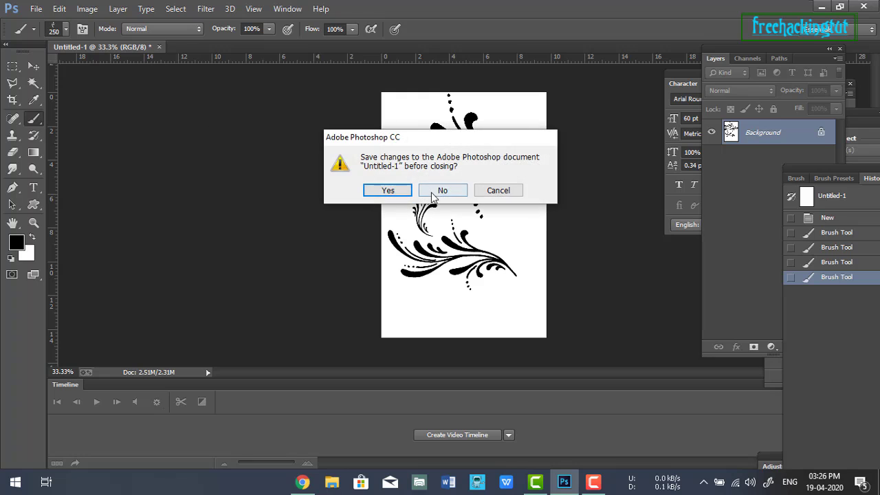
key("n")
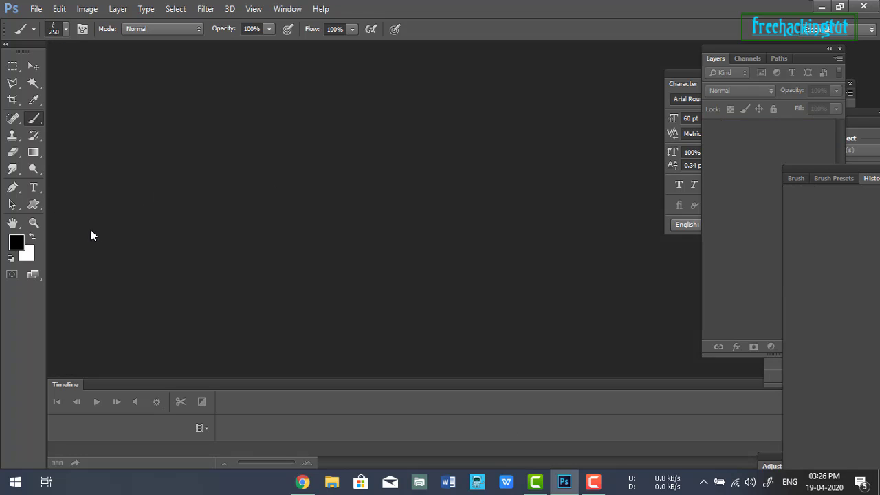
Select the Brush Tool and choose Load Brushes from the preset picker's options menu.
right_click(37, 116)
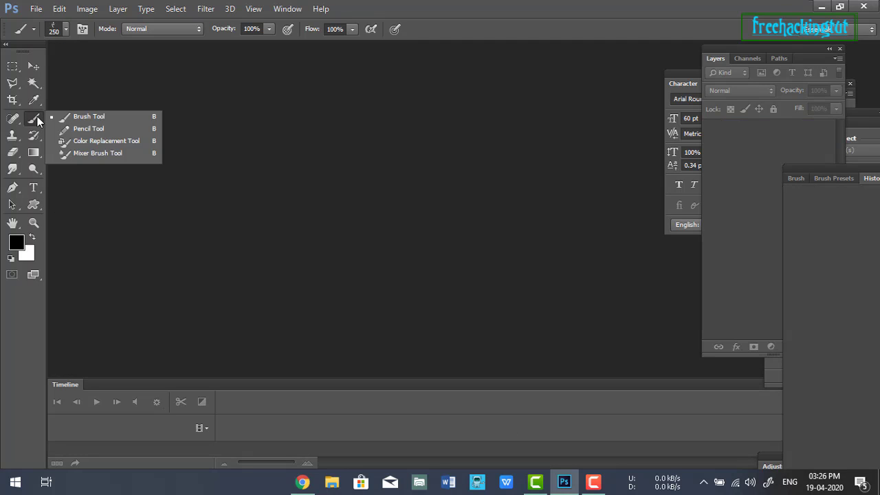
left_click(75, 118)
left_click(66, 29)
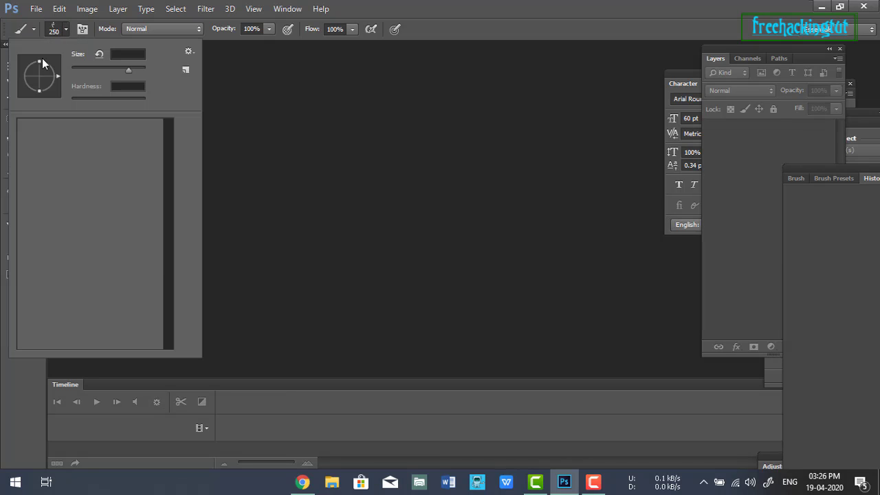
left_click(189, 51)
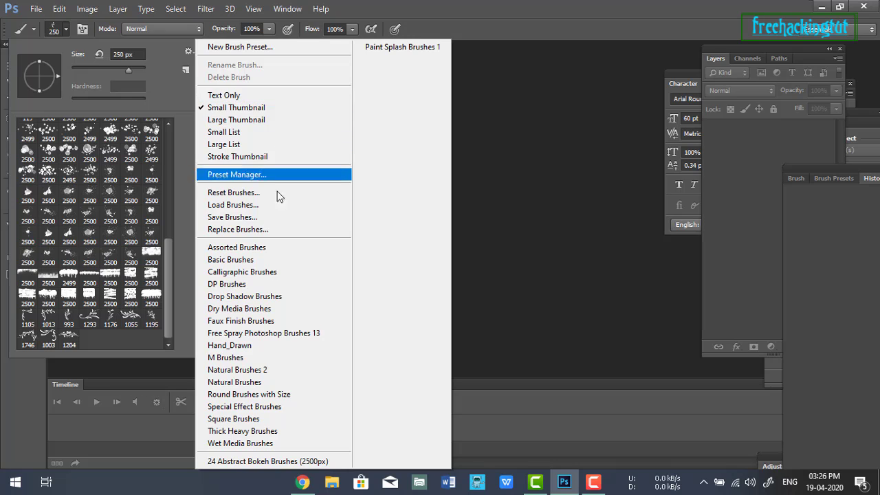
left_click(277, 205)
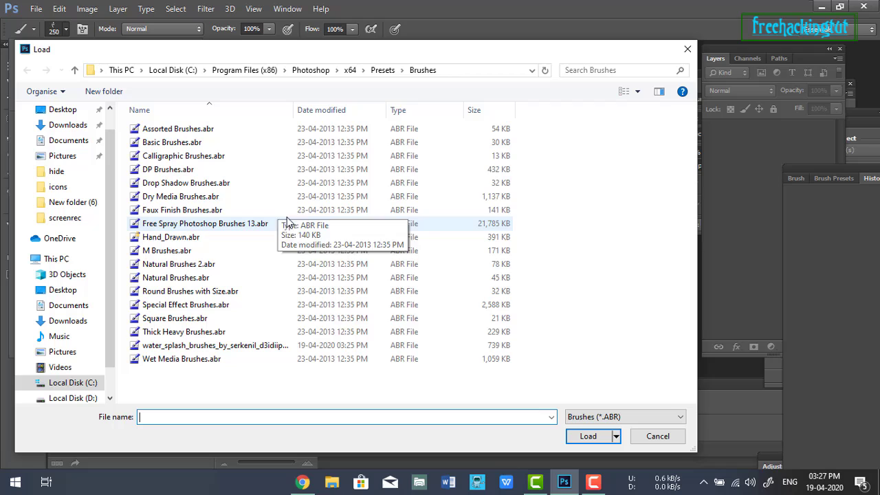
Choose water_splash_brushes_by_serkenil_d3idiip.abr and load it into the brush presets.
left_click(458, 72)
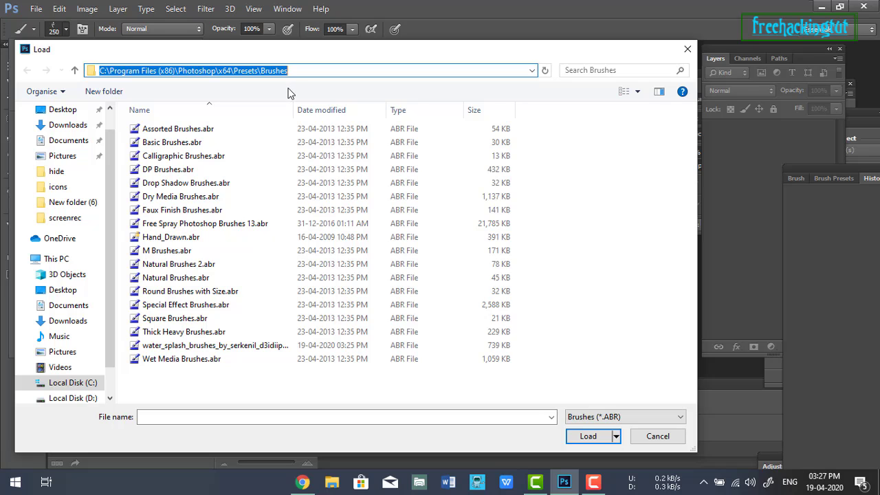
left_click(248, 382)
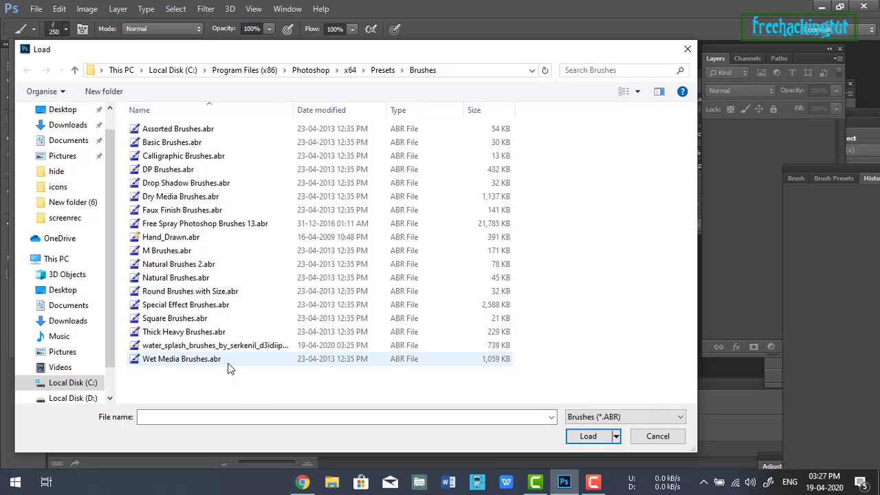
left_click(210, 366)
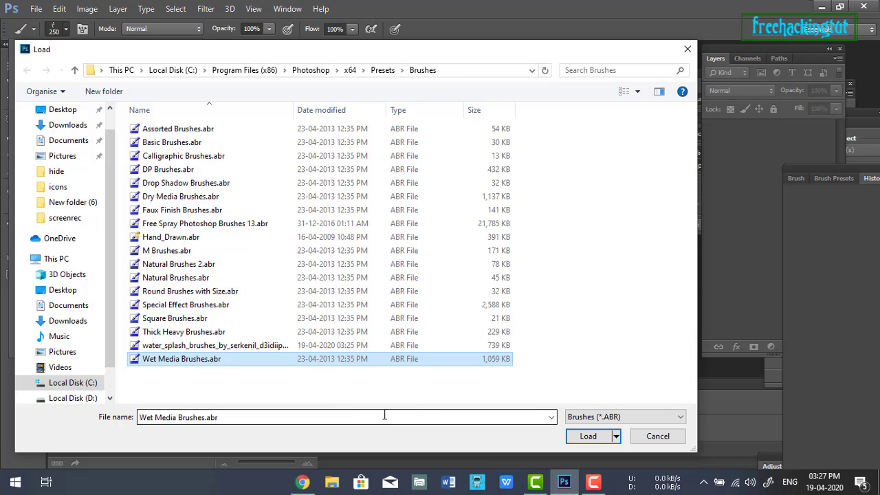
left_click(229, 346)
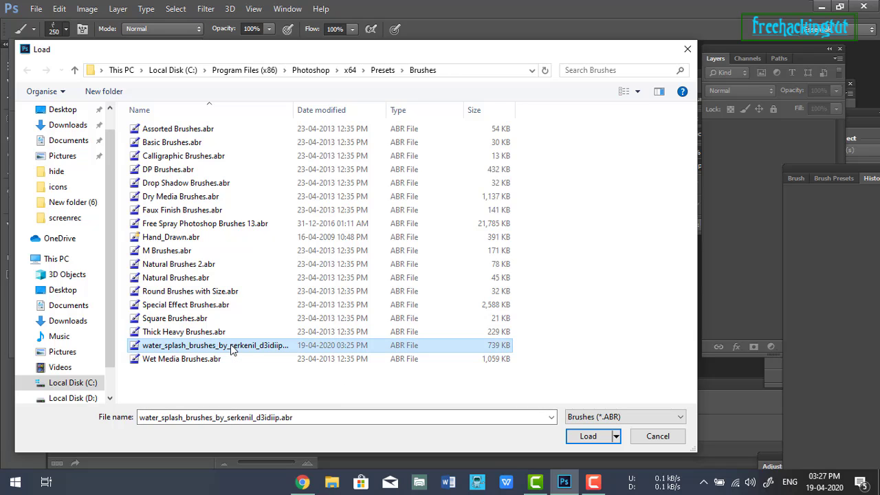
left_click(588, 437)
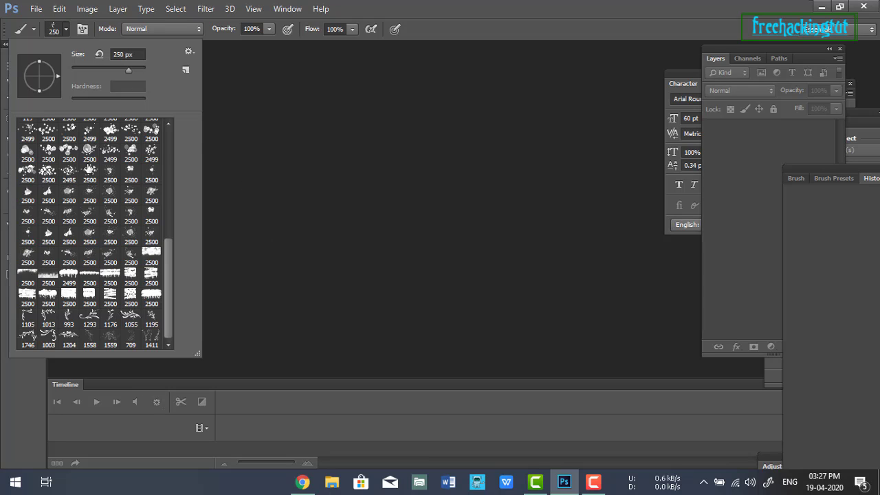
Pick a loaded splash brush and create a new 767 × 1142 px document.
left_click(152, 337)
left_click(397, 60)
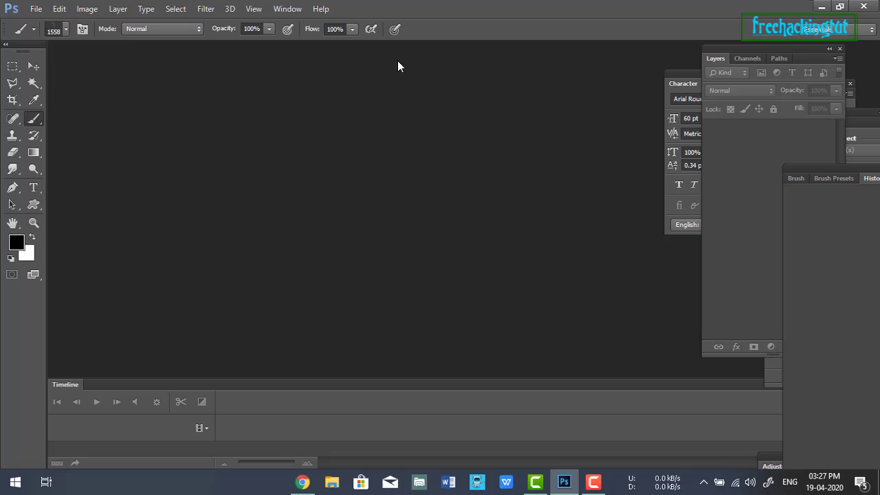
left_click(36, 9)
left_click(43, 27)
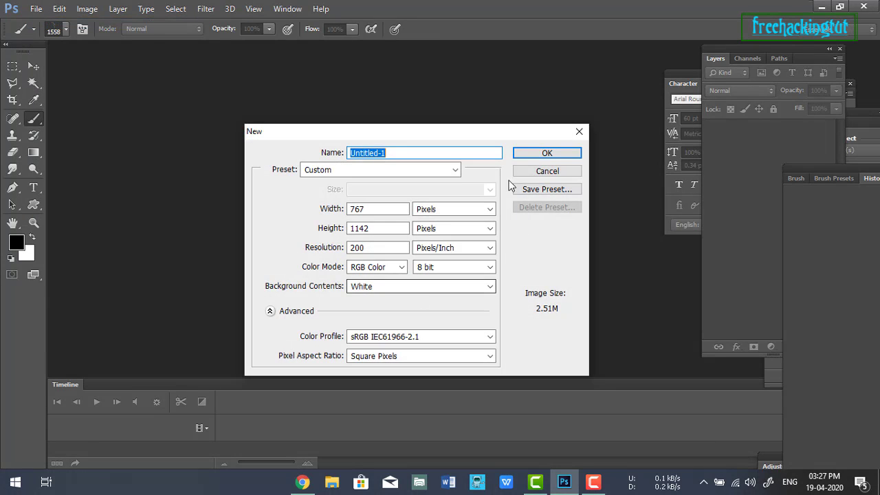
left_click(543, 155)
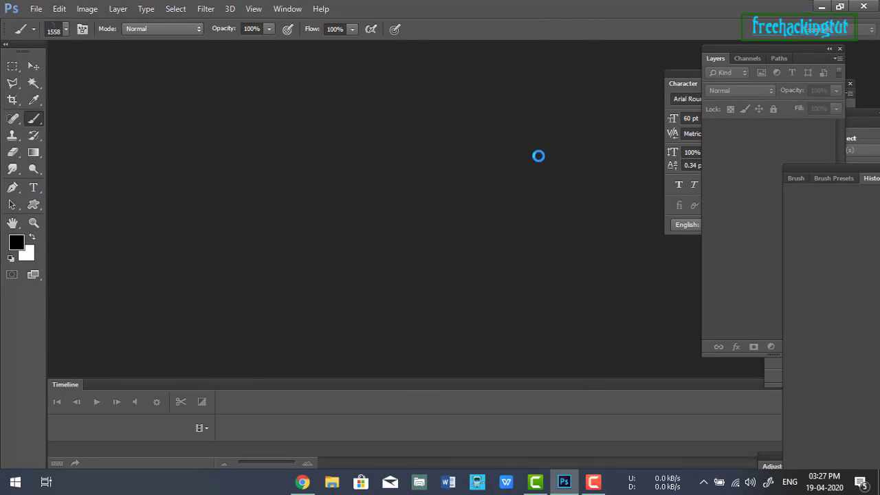
Stamp a black splash at brush size 1000, then reduce the brush to 900.
key("bracketleft")
key("bracketleft")
key("bracketleft")
key("bracketleft")
key("bracketleft")
key("bracketleft")
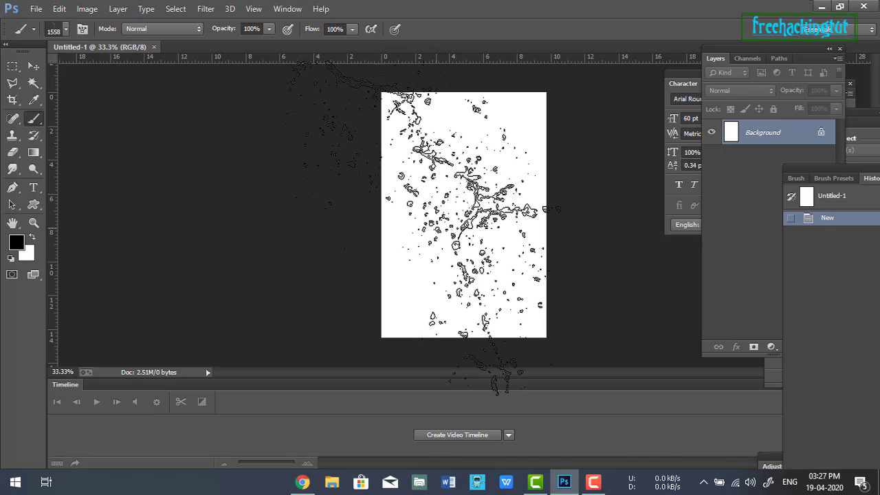
left_click(464, 214)
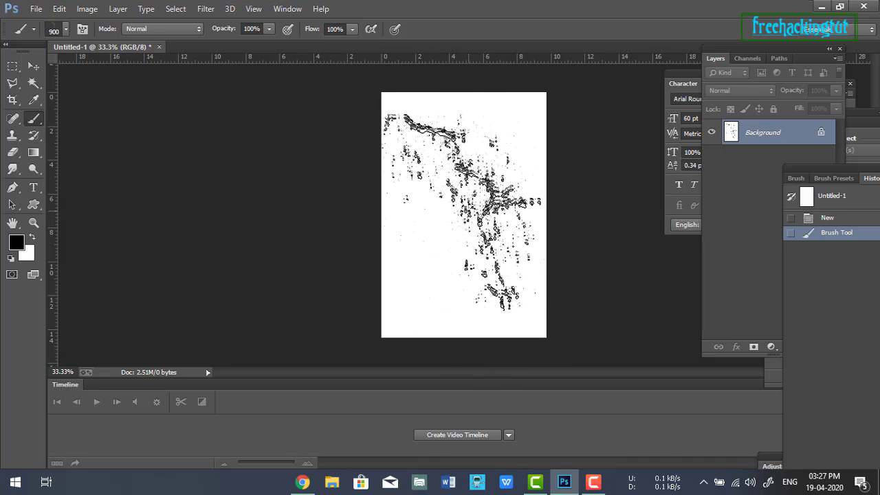
key("bracketleft")
scroll(546, 231, "up", 3)
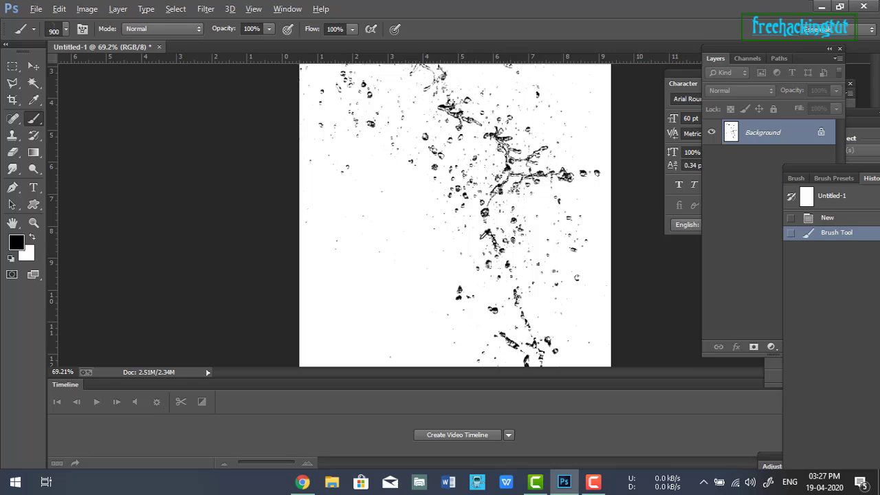
scroll(547, 231, "down", 3)
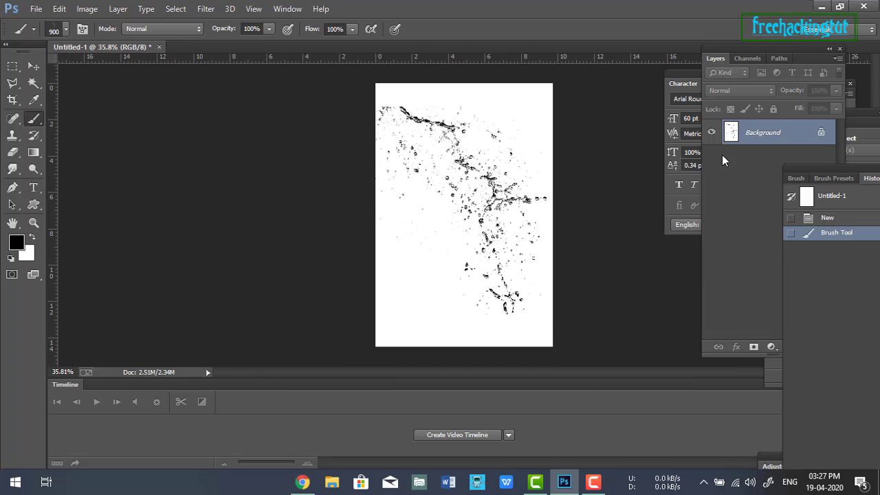
Add a new empty Layer 1 and select the background layer.
left_click(752, 235)
left_click(805, 347)
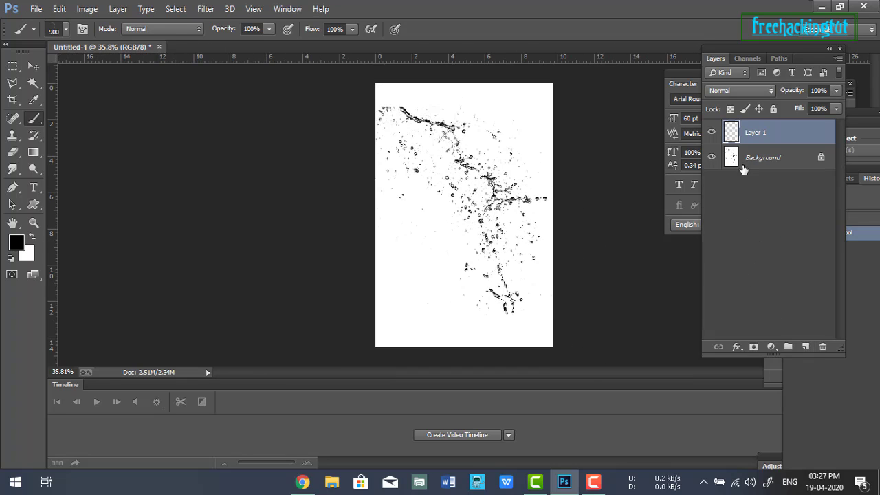
left_click(736, 163)
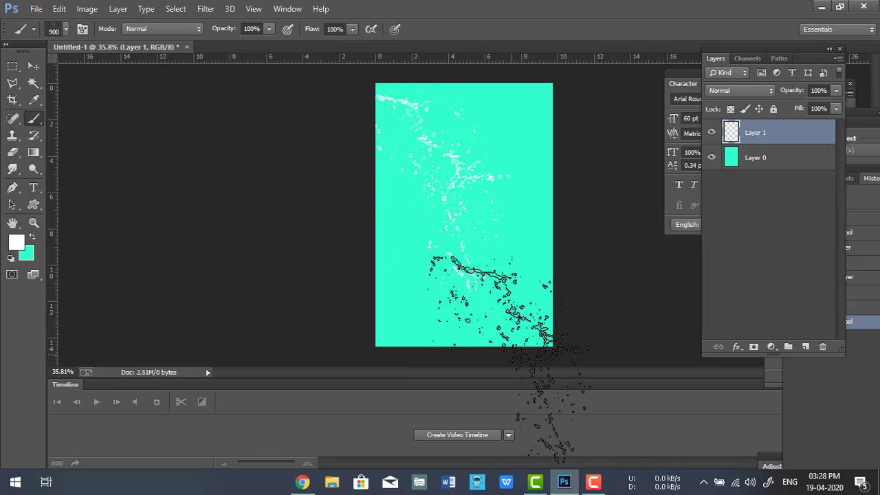
scroll(524, 246, "up", 5)
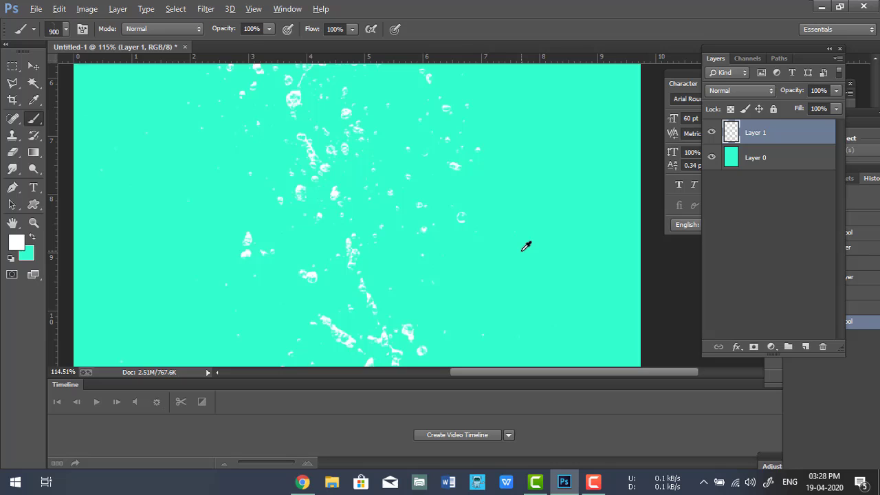
scroll(525, 246, "down", 3)
scroll(526, 245, "down", 1)
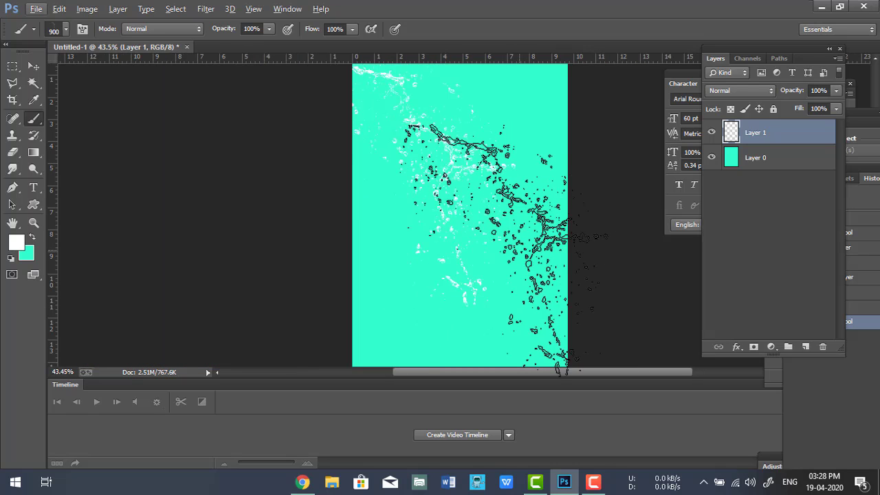
Stamp two white water splashes on the teal canvas, one upper and one lower.
left_click(486, 223)
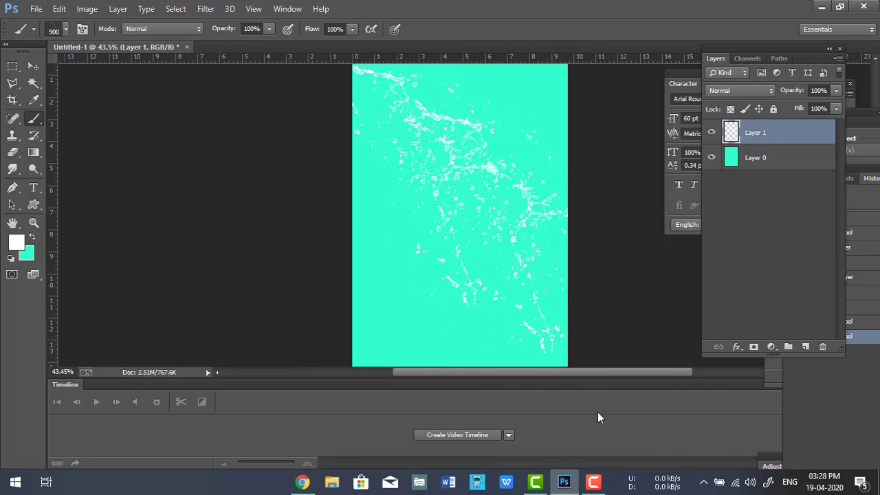
left_click(449, 300)
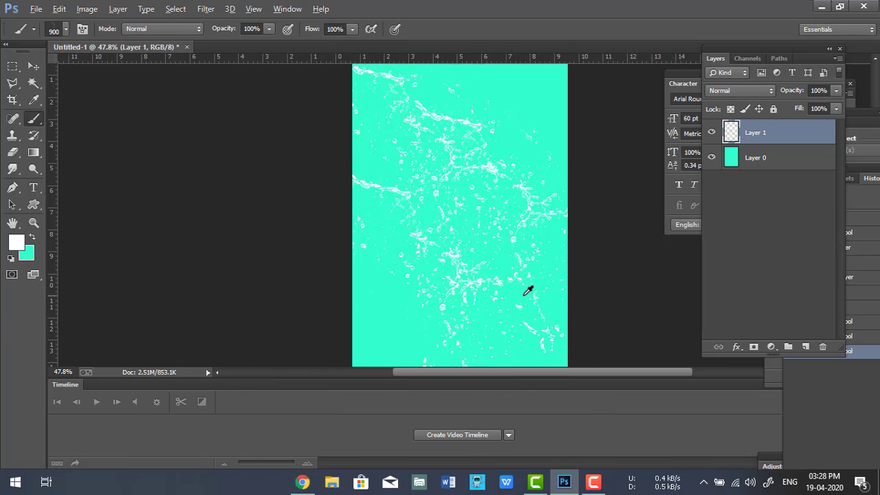
scroll(526, 290, "up", 3)
scroll(528, 290, "down", 3)
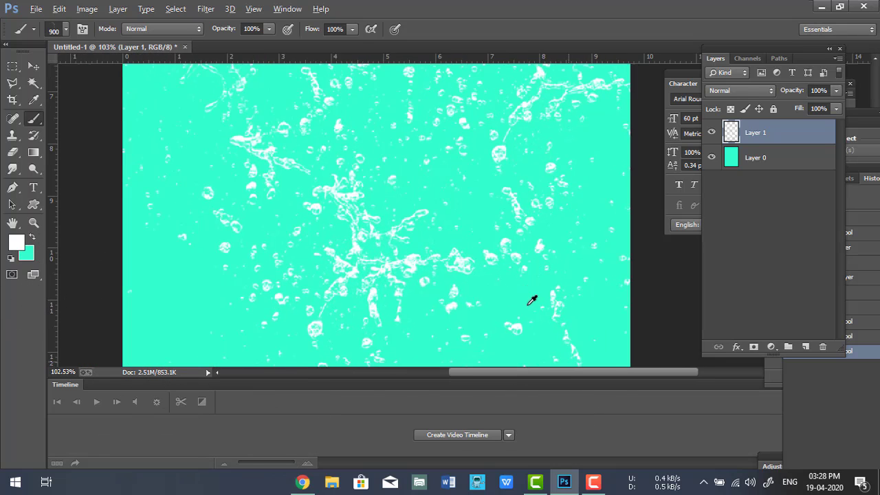
key("alt")
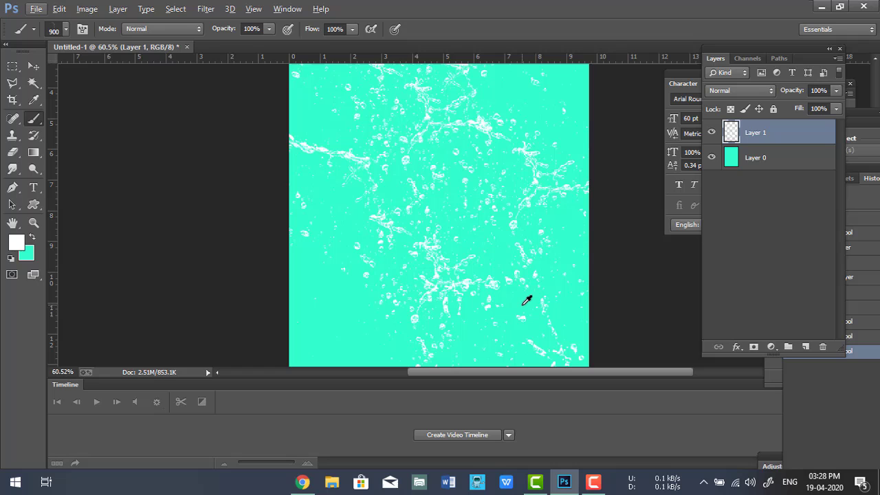